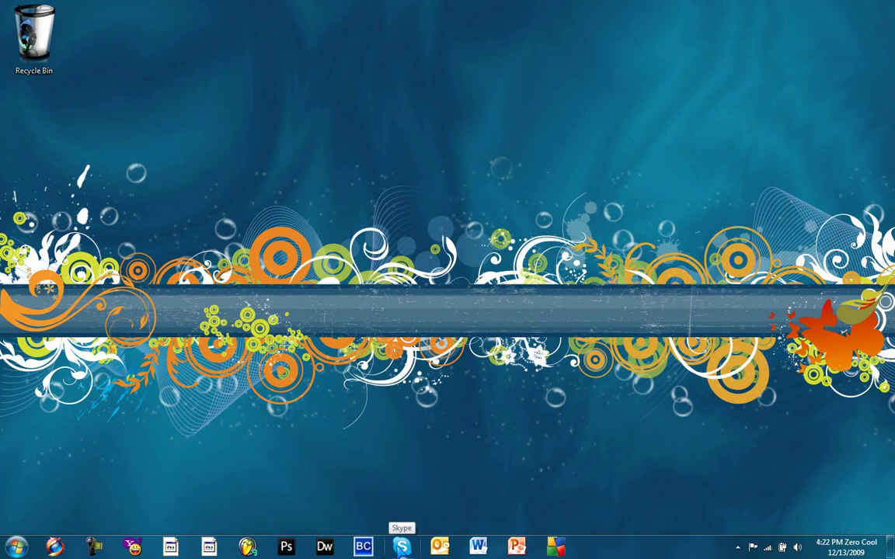
# Step: Bring Skype to the front and reach Tools > Extras > Get Extras
pyautogui.click(400, 546)
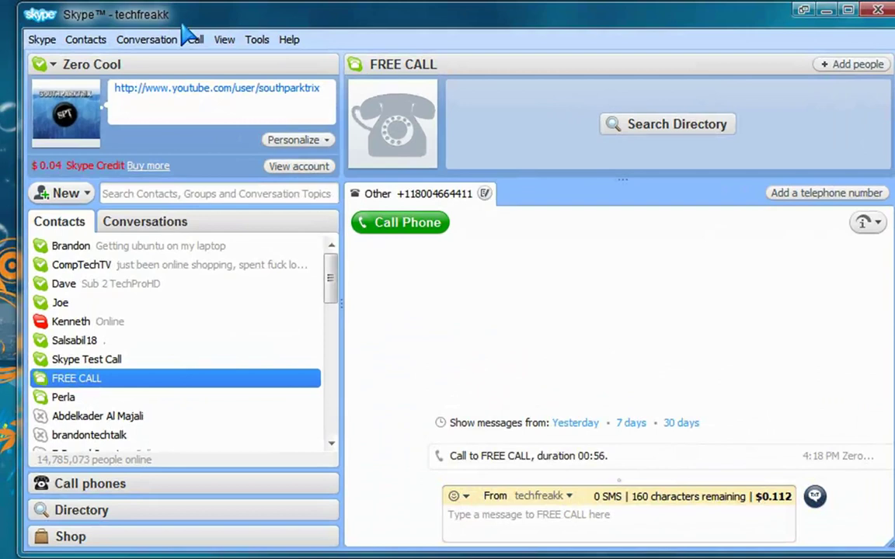
pyautogui.click(254, 41)
pyautogui.moveTo(419, 74)
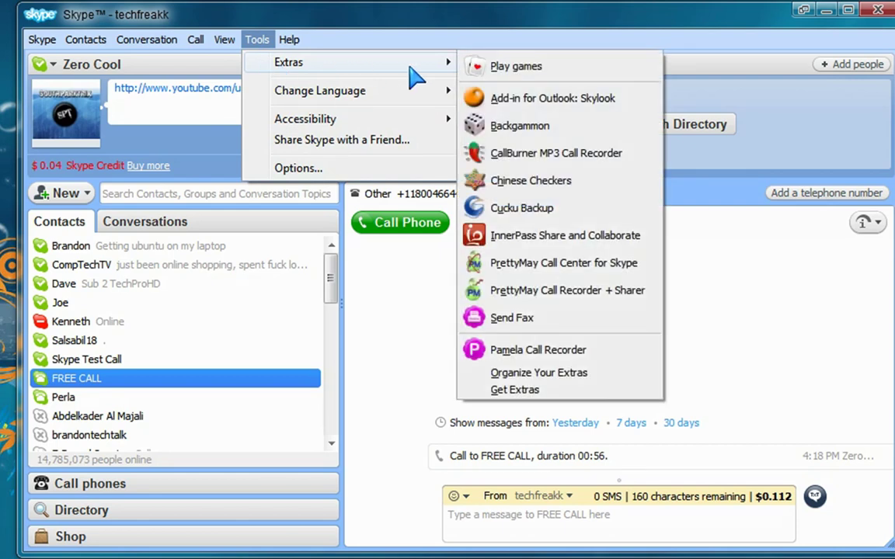
# Step: Search Get Extras for 'Pamela' to find Pamela Call Recorder, then close the Extras Manager
pyautogui.click(521, 392)
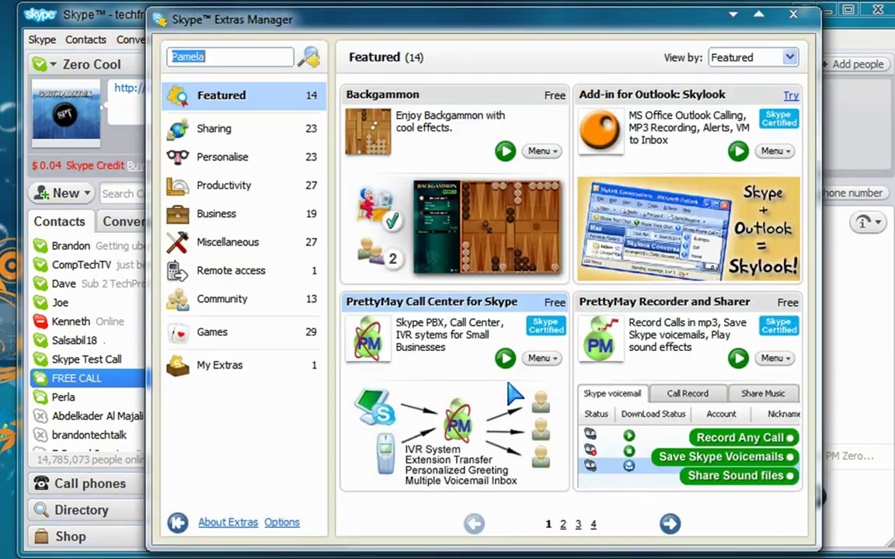
pyautogui.click(217, 60)
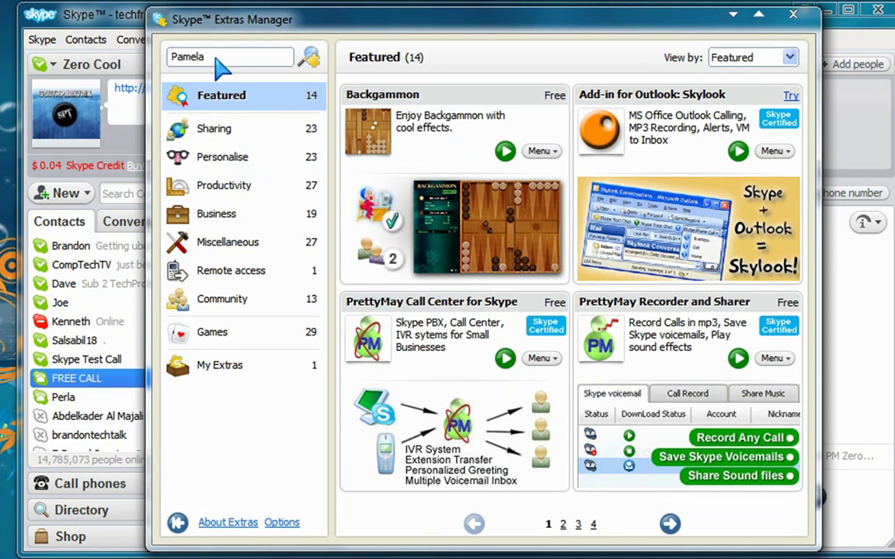
pyautogui.doubleClick(217, 60)
pyautogui.click(312, 64)
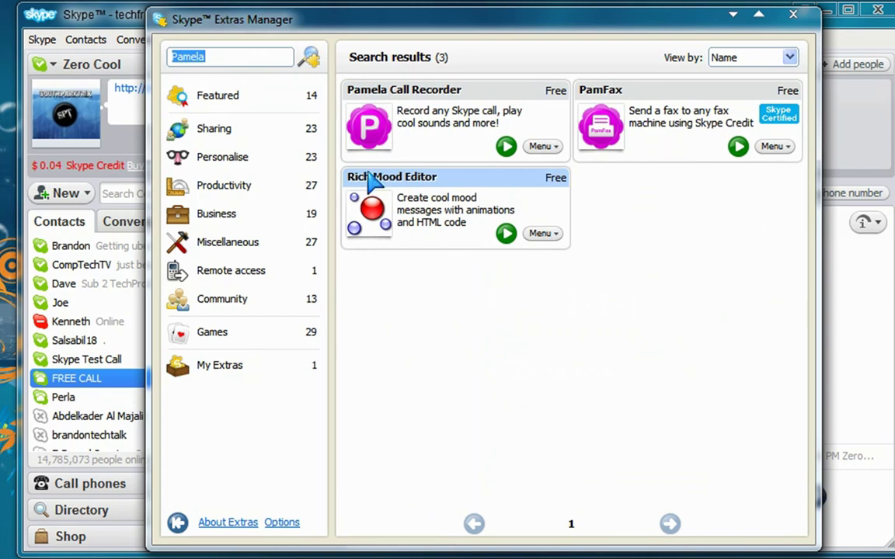
pyautogui.moveTo(394, 180)
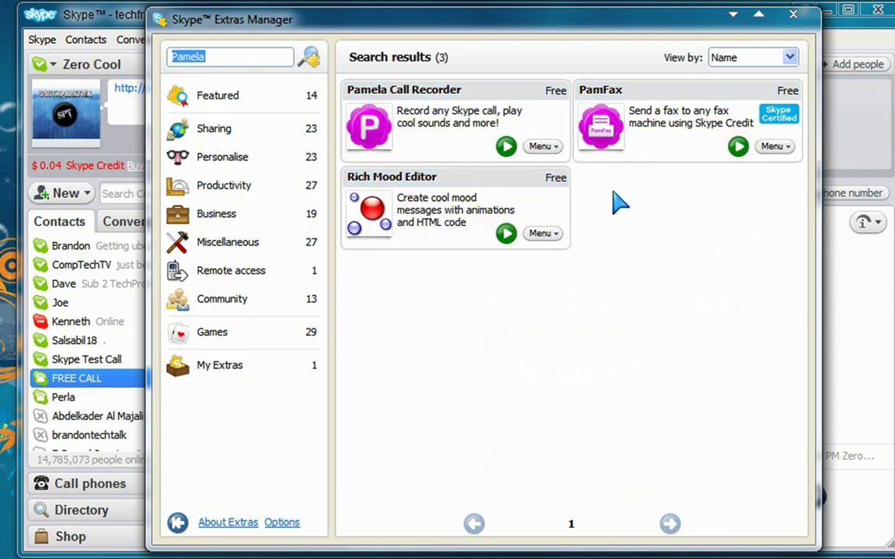
pyautogui.moveTo(365, 93)
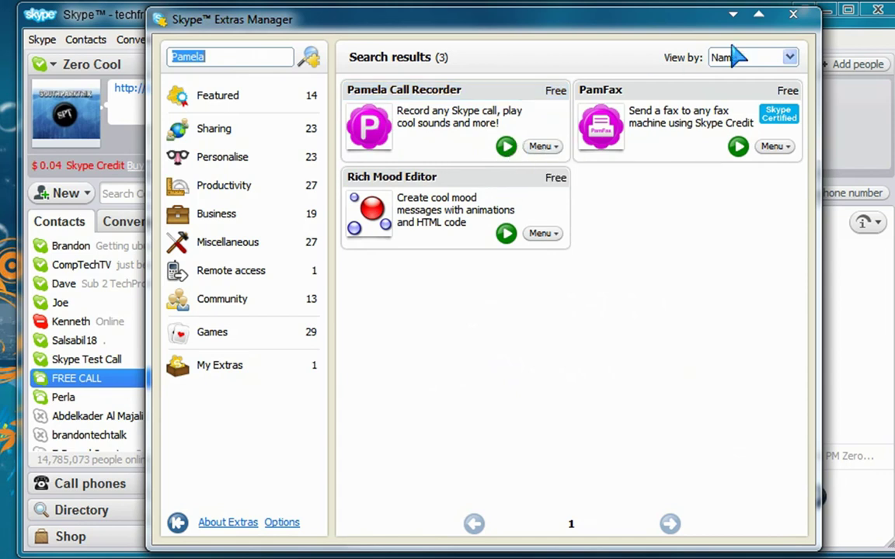
pyautogui.click(793, 15)
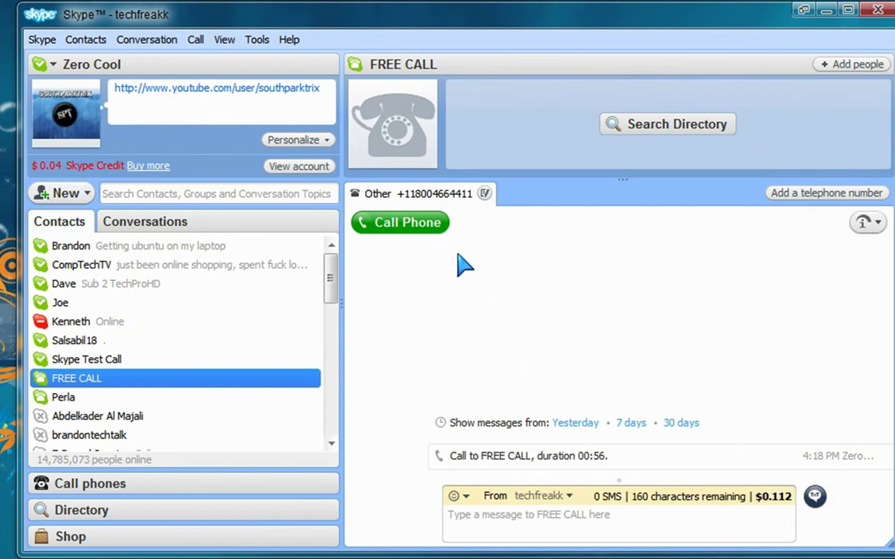
pyautogui.click(191, 247)
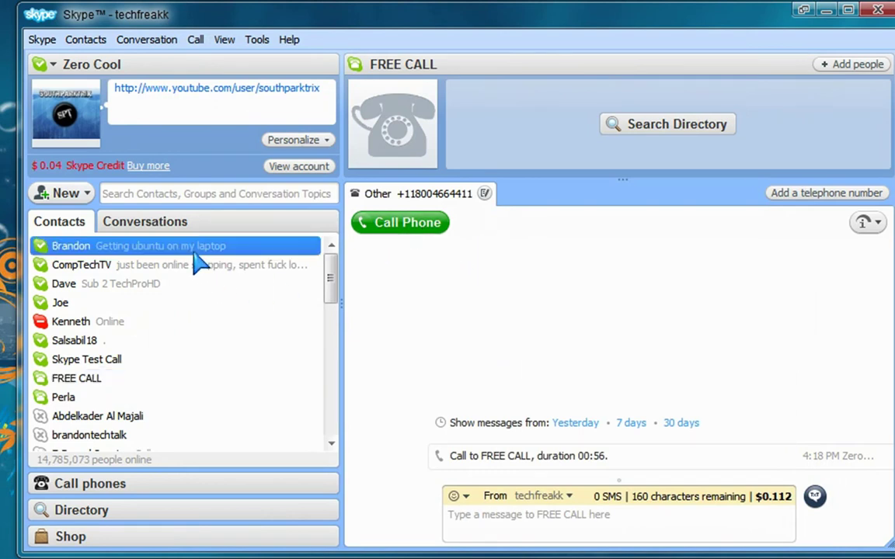
pyautogui.click(117, 379)
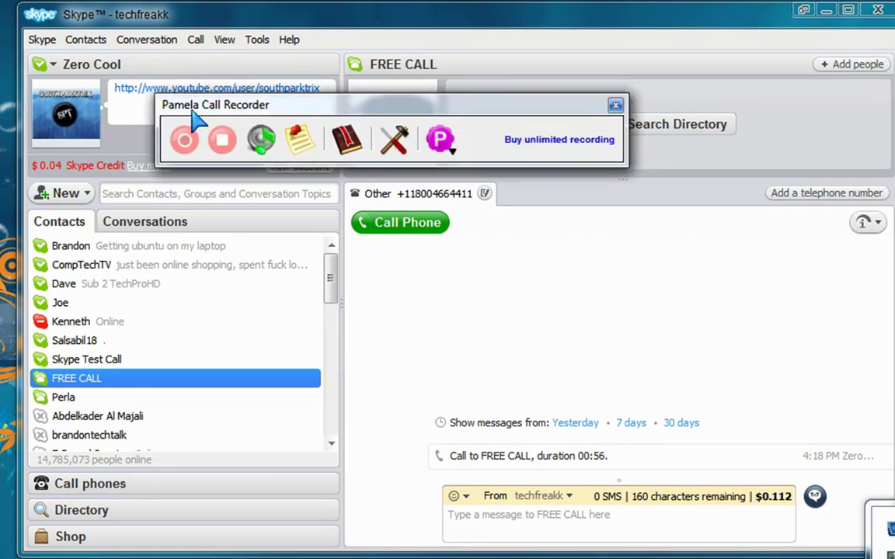
pyautogui.click(615, 105)
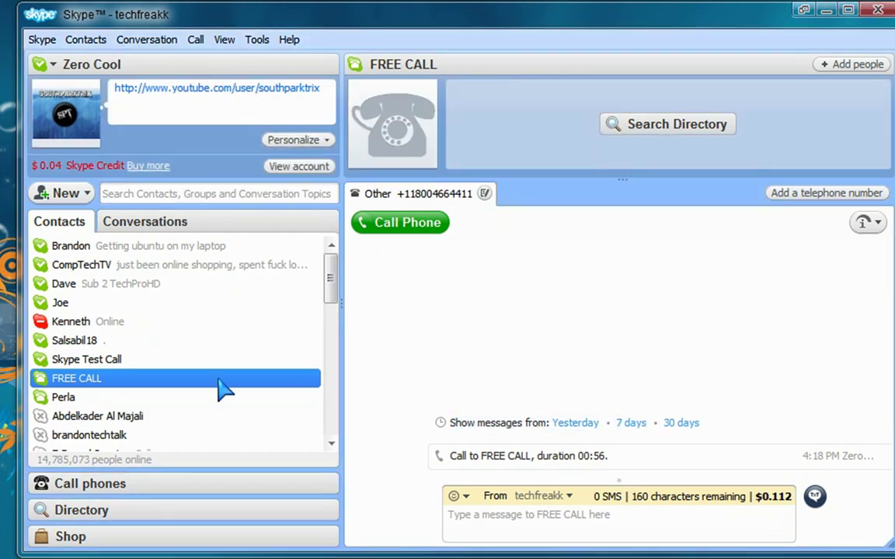
# Step: Call FREE CALL and accept Pamela's prompt to record the call
pyautogui.click(379, 224)
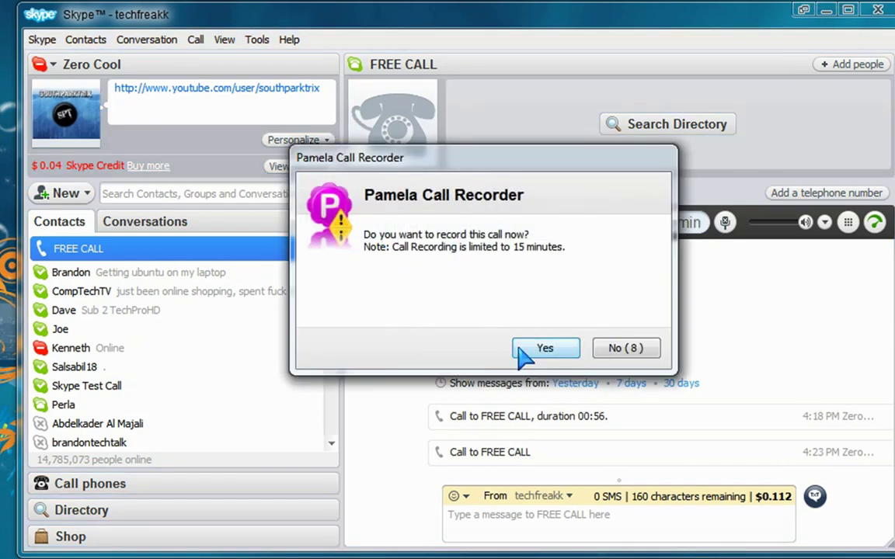
pyautogui.click(562, 351)
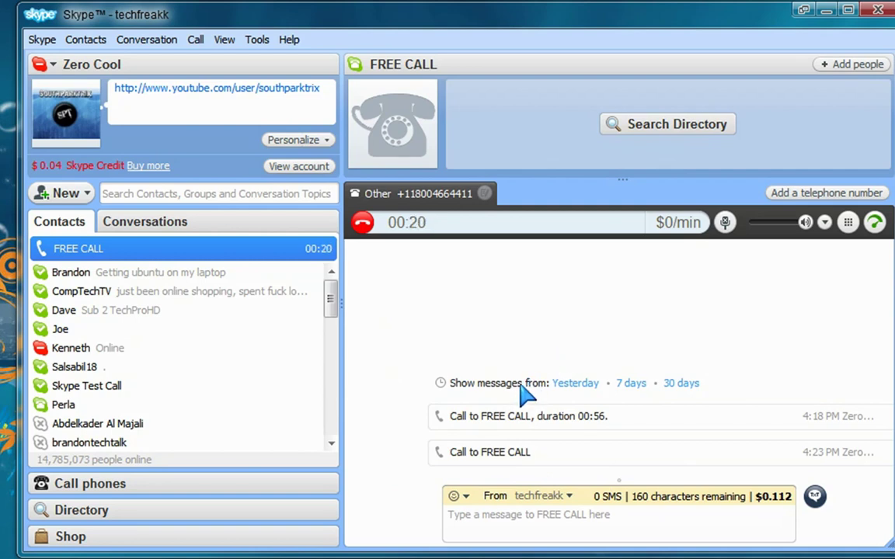
# Step: Let the FREE CALL run to 01:01 while browsing the chat, then hang up
pyautogui.moveTo(522, 387); pyautogui.dragTo(453, 388)
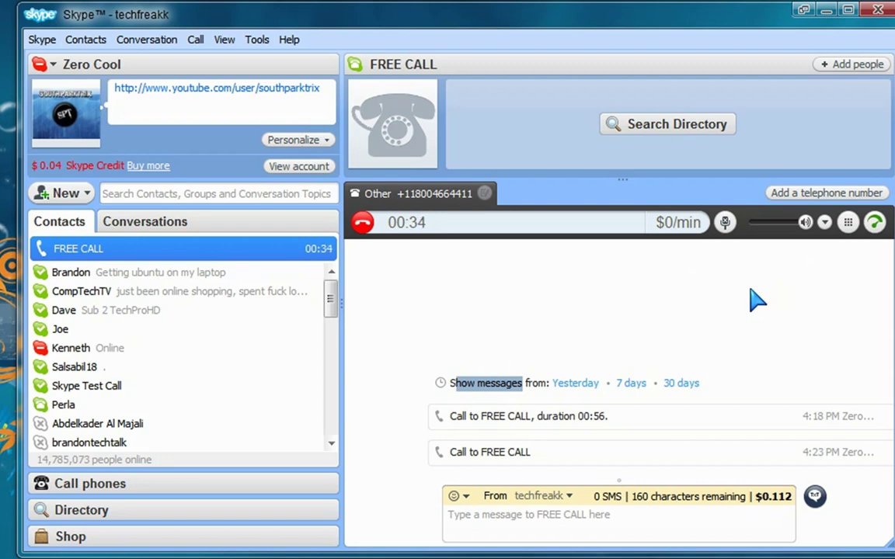
pyautogui.click(576, 321)
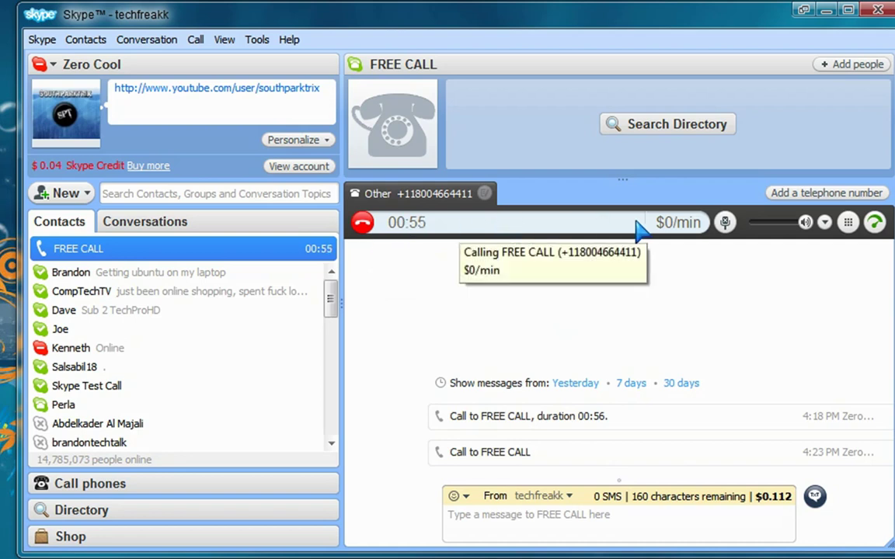
pyautogui.click(362, 225)
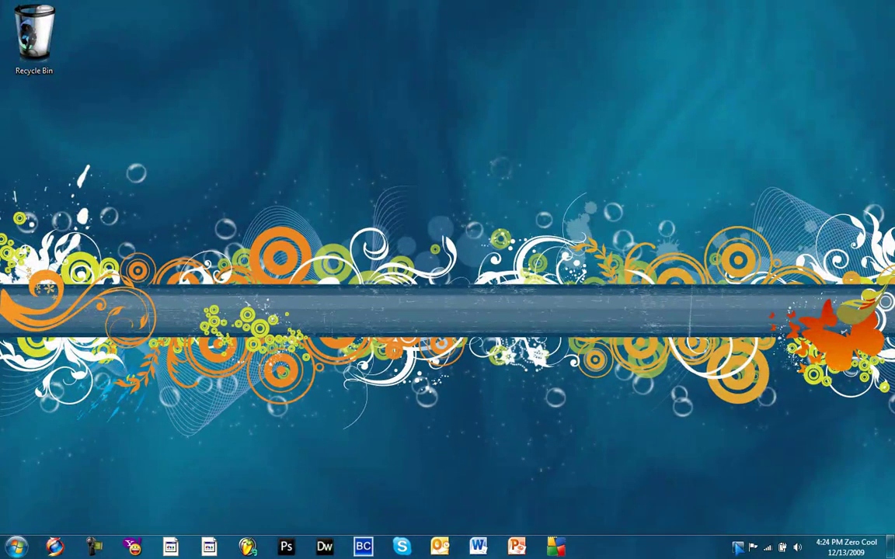
pyautogui.click(737, 547)
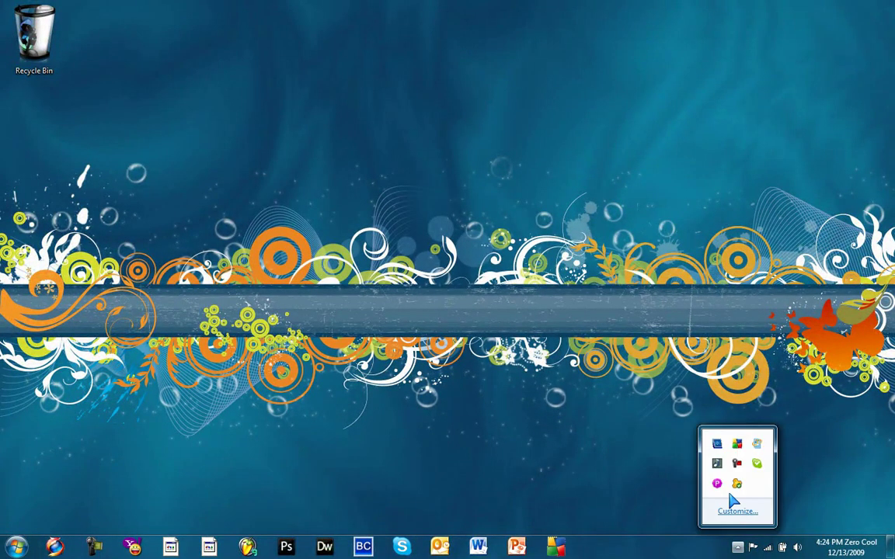
# Step: Check the Pamela Call Recorder tray window, then open Documents > Pamela Call Recordings
pyautogui.click(716, 483)
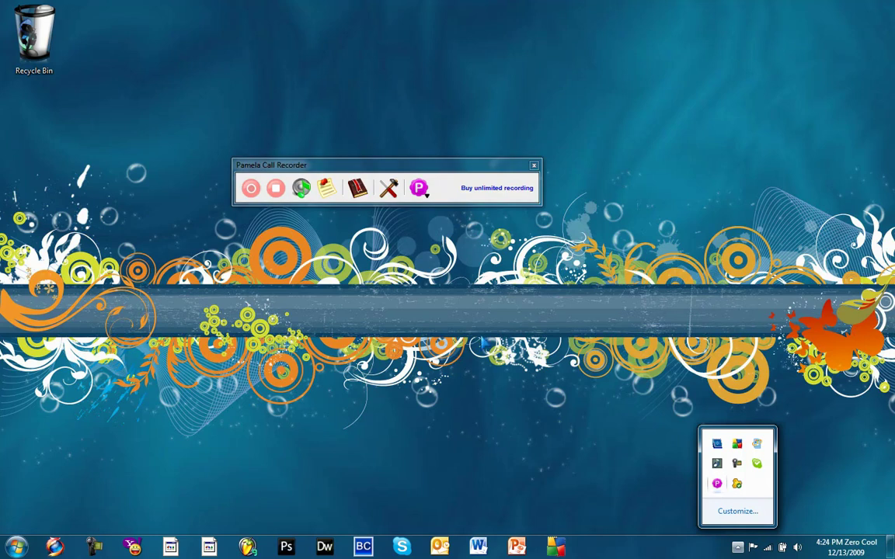
pyautogui.click(533, 165)
pyautogui.press('super')
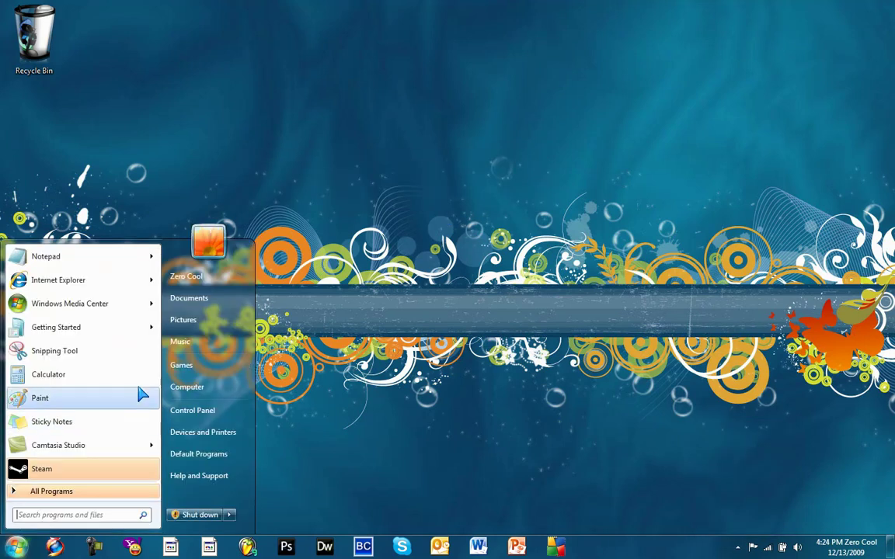
pyautogui.click(198, 293)
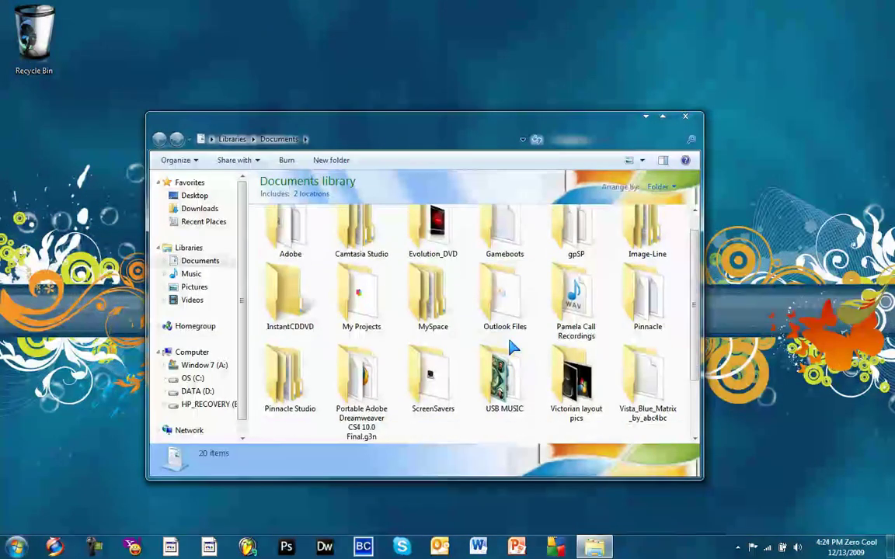
pyautogui.scroll(-2, 457, 301)
pyautogui.doubleClick(573, 246)
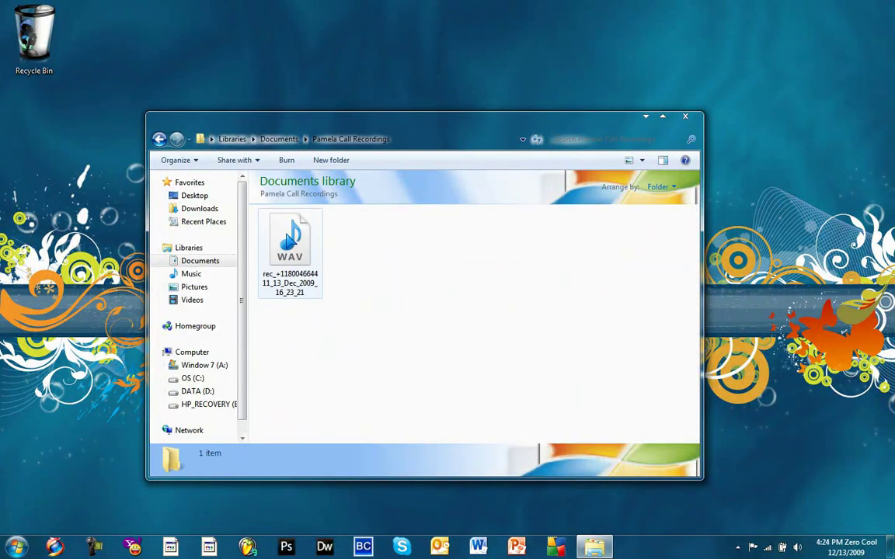
# Step: Delete the 55-second, 1.70 MB WAV call recording and confirm
pyautogui.moveTo(289, 239)
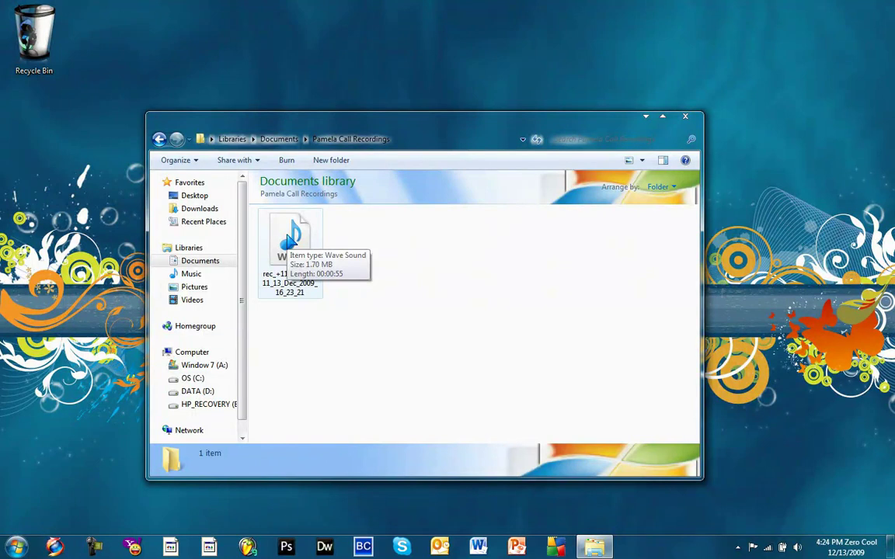
pyautogui.click(289, 239)
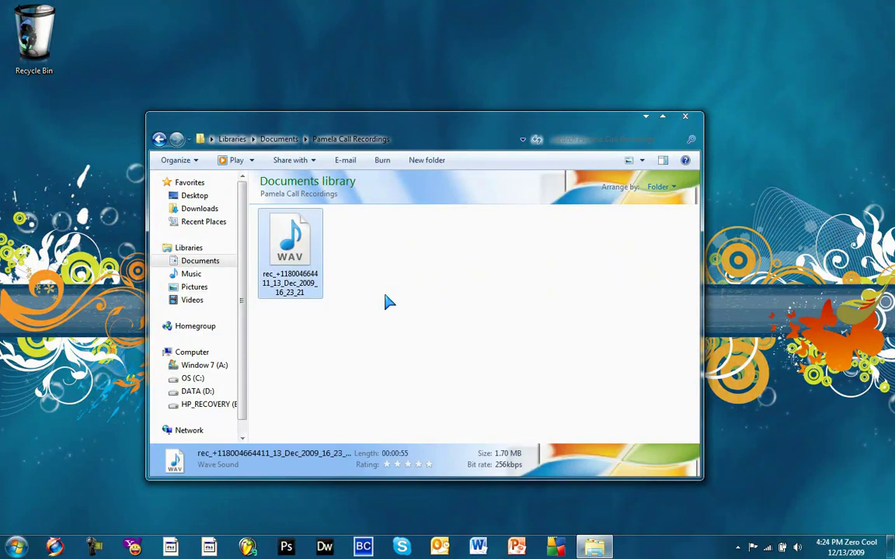
pyautogui.press('Delete')
pyautogui.press('Return')
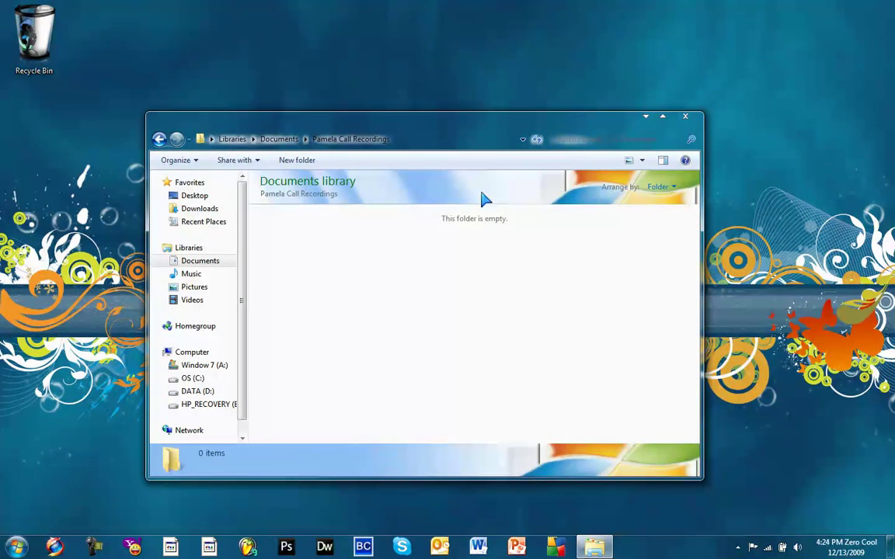
# Step: Close the Documents window and permanently empty the desktop Recycle Bin
pyautogui.click(685, 116)
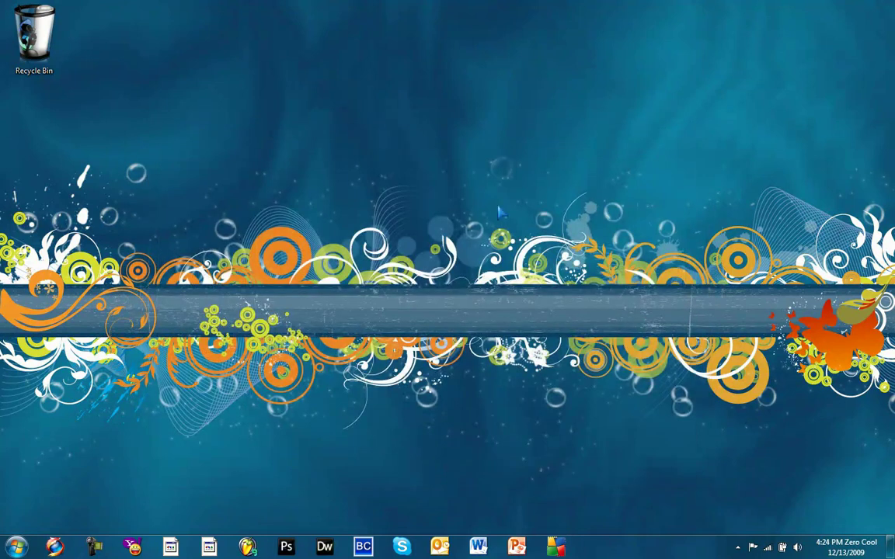
pyautogui.rightClick(31, 38)
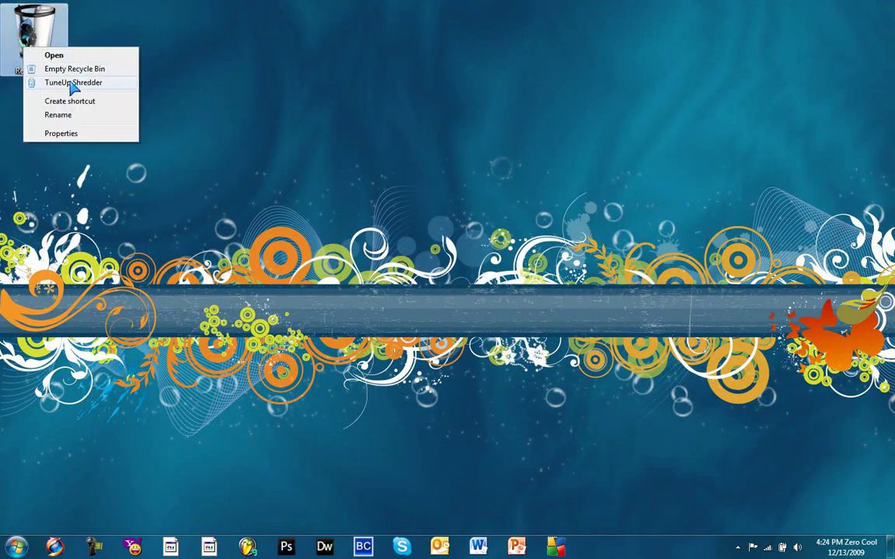
pyautogui.click(69, 69)
pyautogui.press('Return')
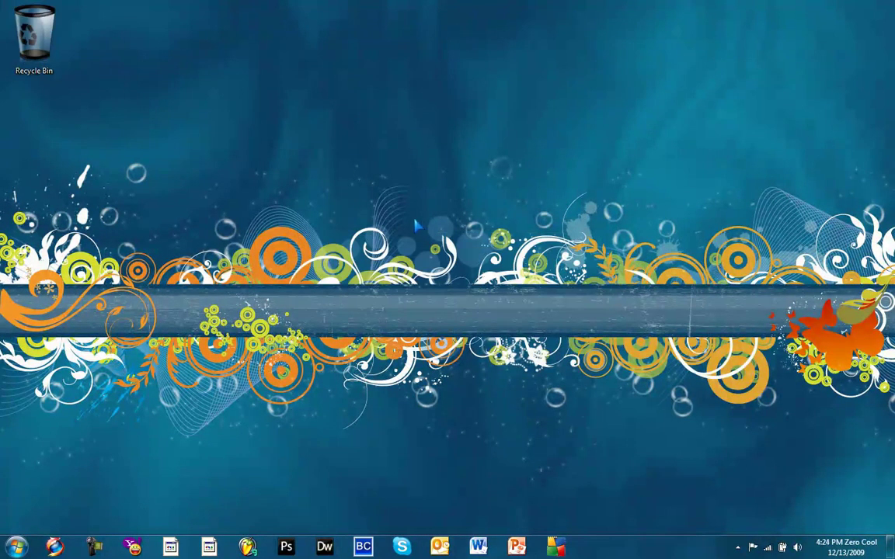